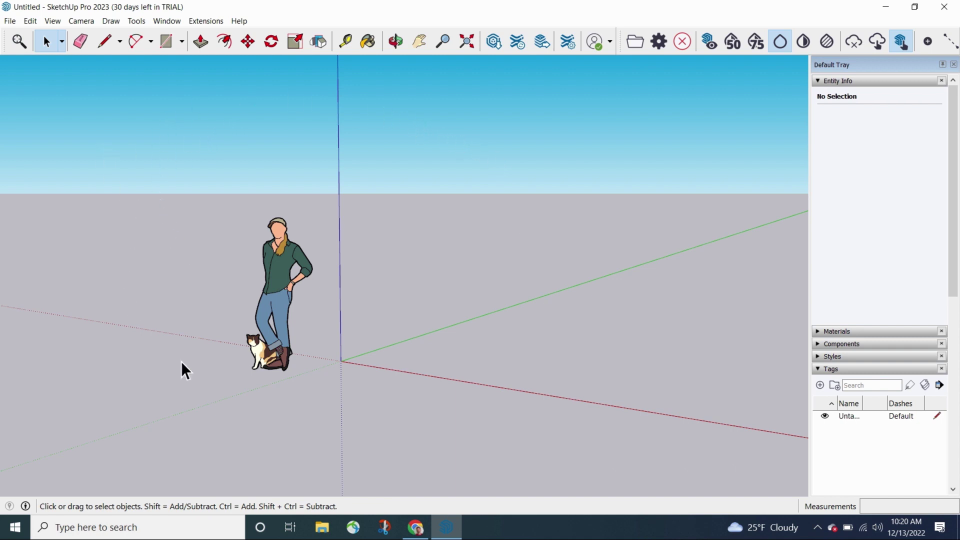
Start a File > Import, filter to Revit File (*.rvt), and choose the hotel RVT in Downloads.
middle_click_drag(507, 323, 377, 315)
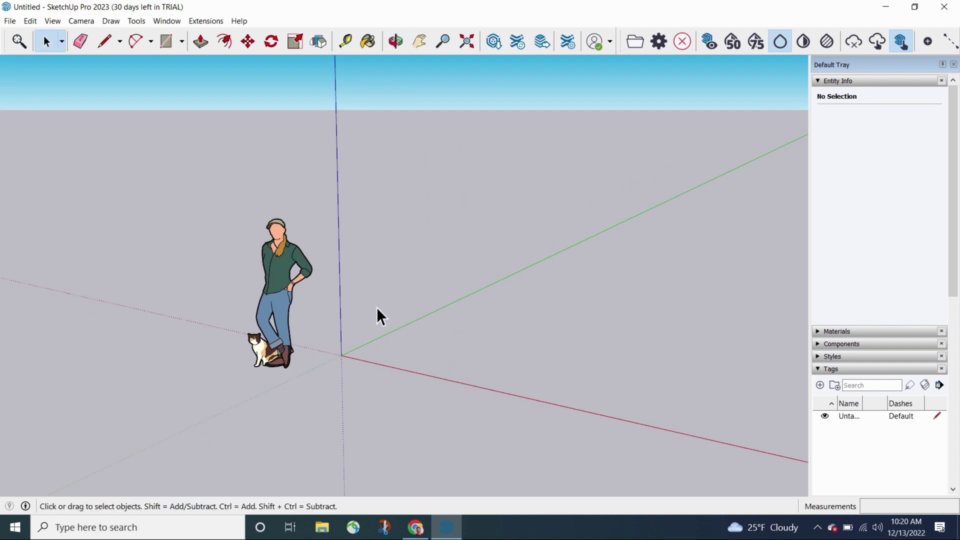
left_click(10, 21)
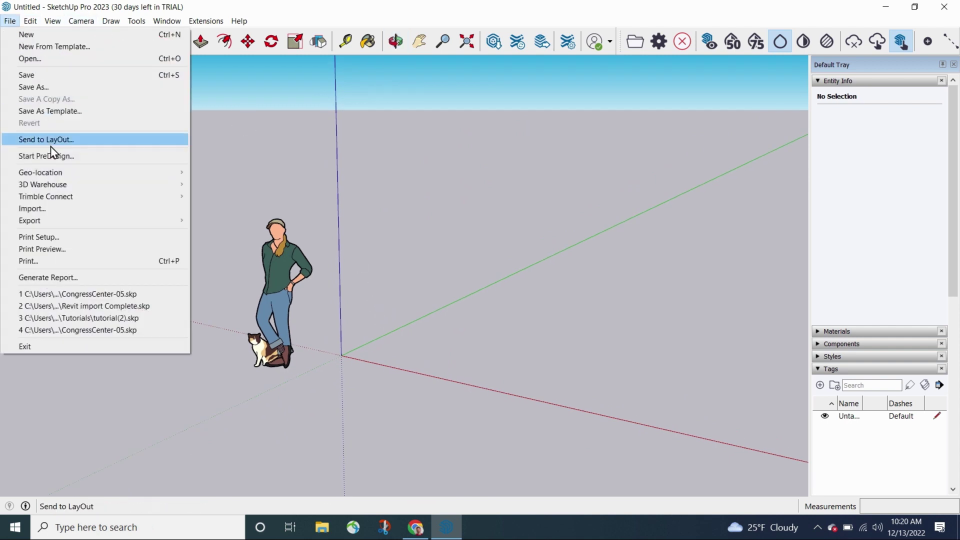
left_click(57, 215)
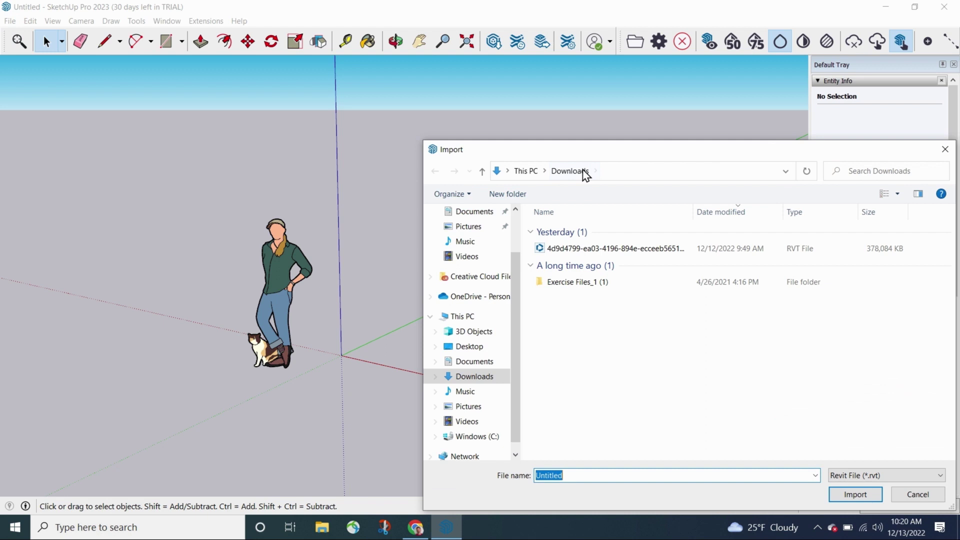
left_click_drag(583, 154, 259, 108)
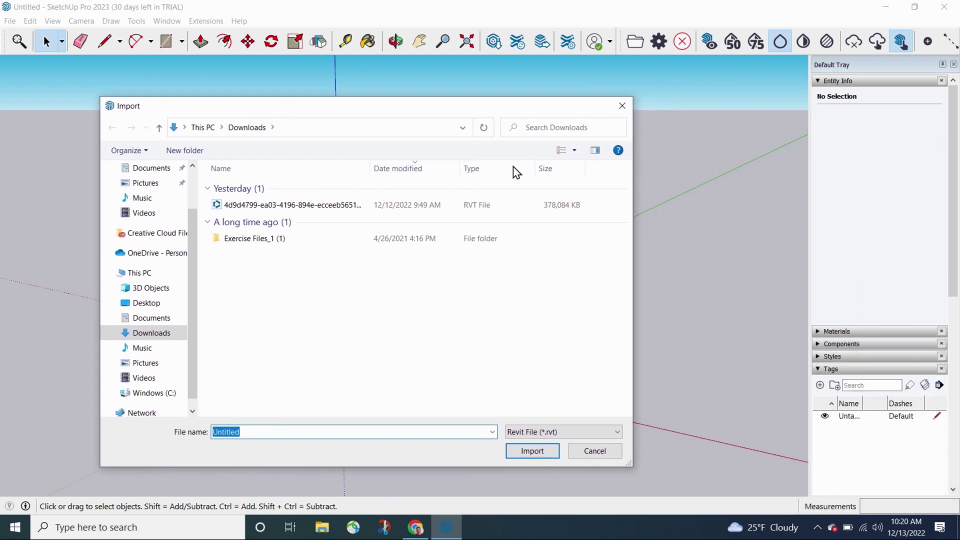
left_click(576, 430)
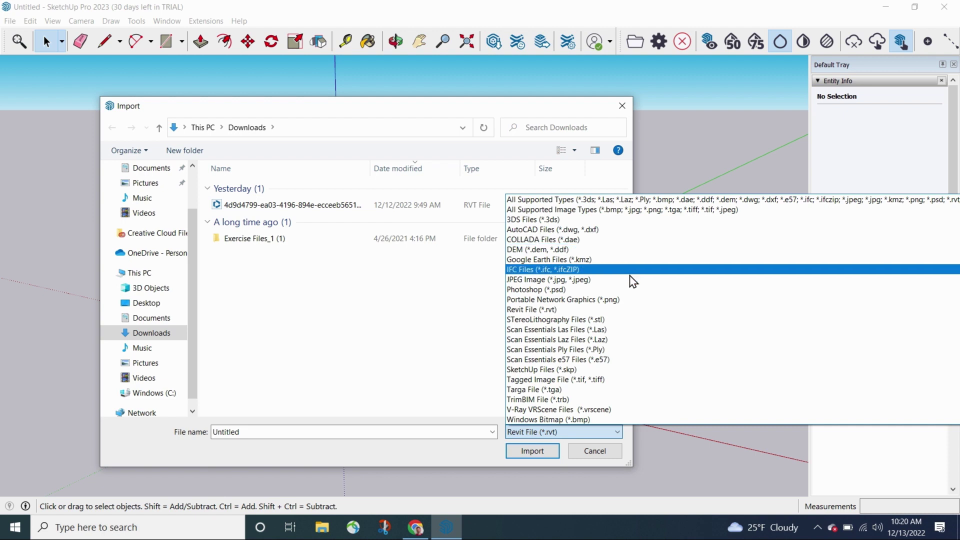
left_click(572, 313)
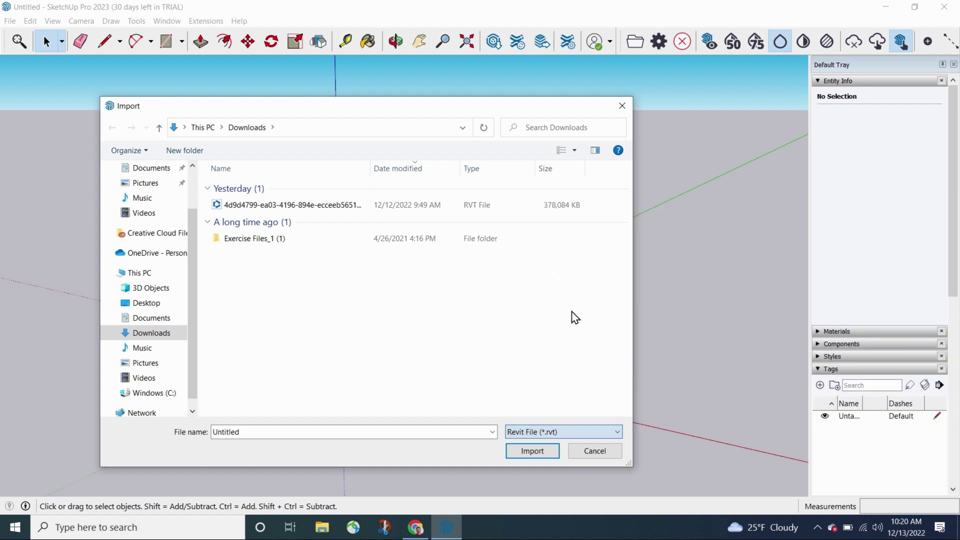
left_click(268, 207)
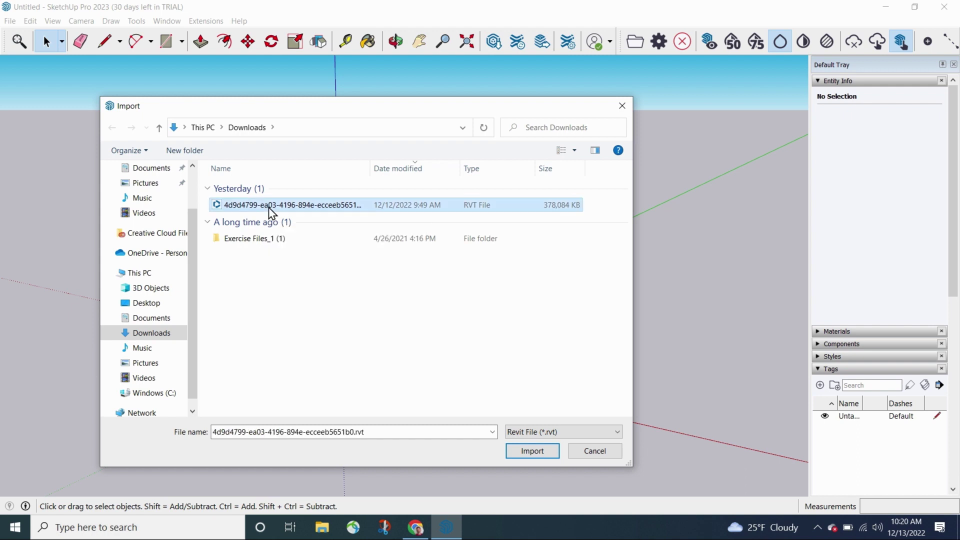
Import the chosen Revit hotel file, converting 10952 elements, and close the results summary.
left_click(533, 456)
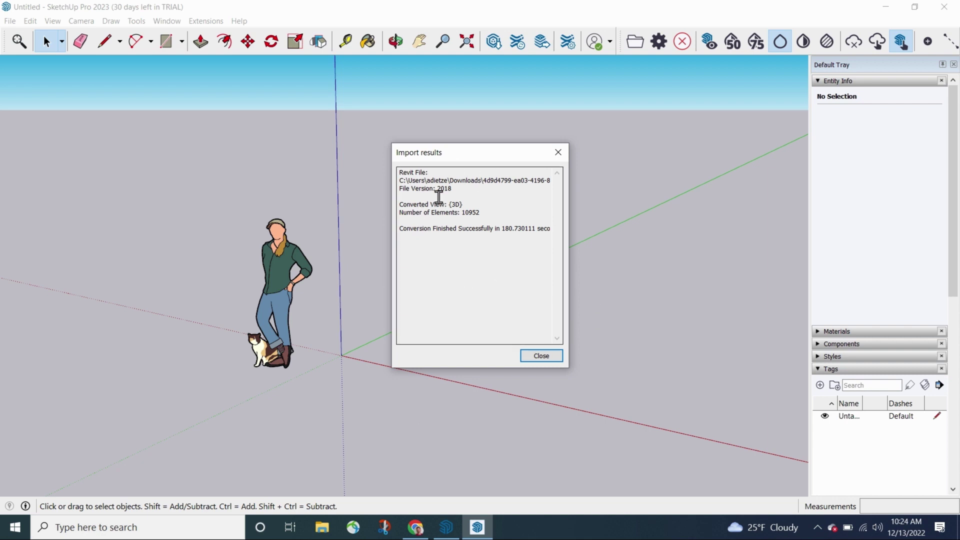
left_click(536, 356)
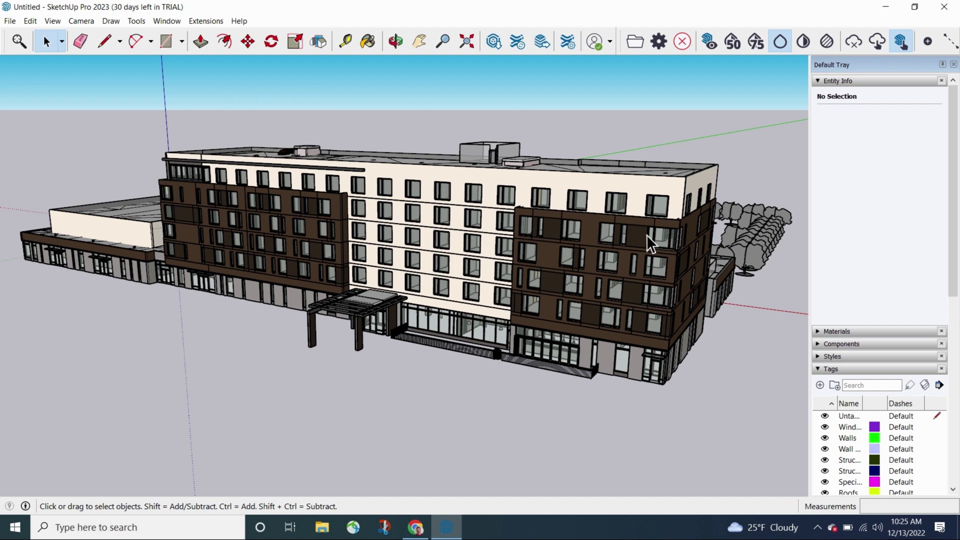
Select the imported hotel, widen the Default Tray, and open the component for editing.
left_click(329, 189)
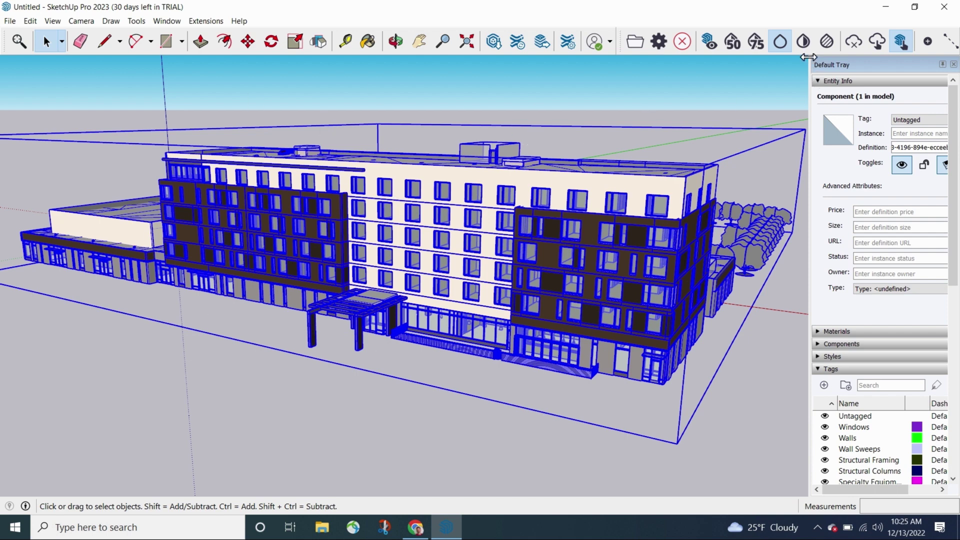
left_click_drag(810, 65, 740, 63)
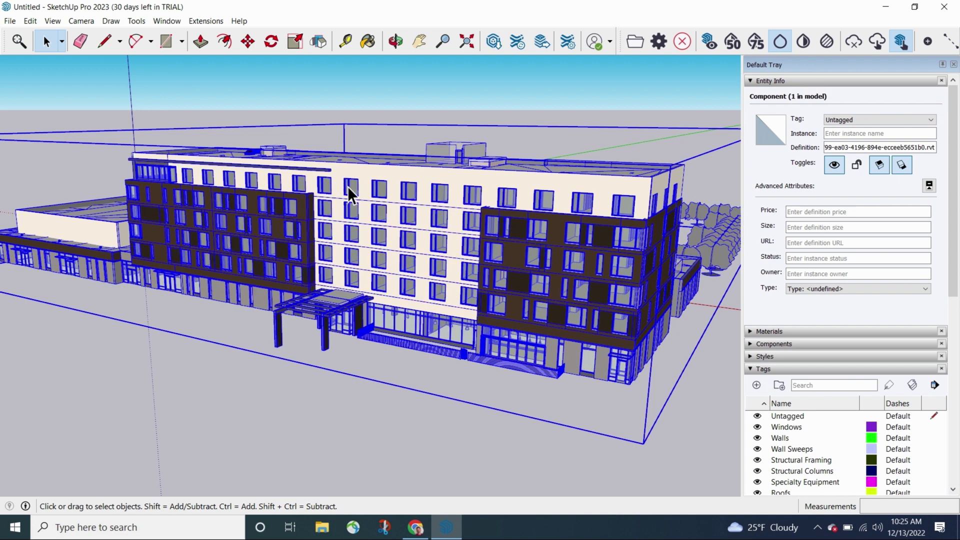
double_click(443, 193)
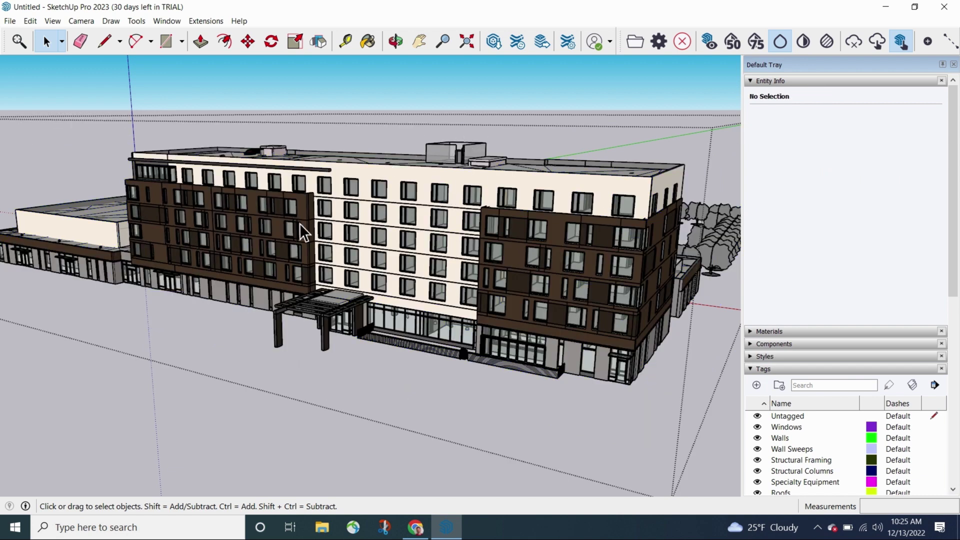
Select a wall and read its tag and definition name in Entity Info.
left_click(334, 174)
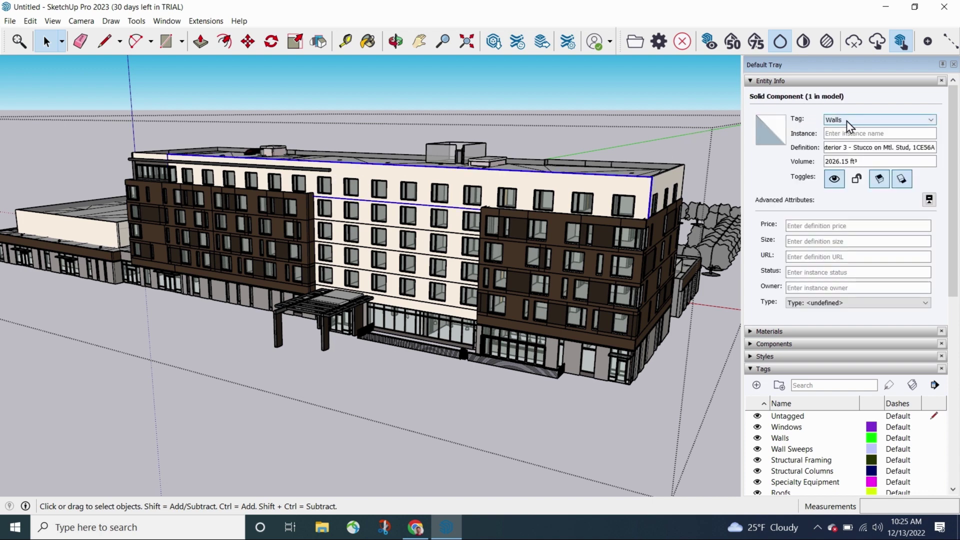
left_click(929, 199)
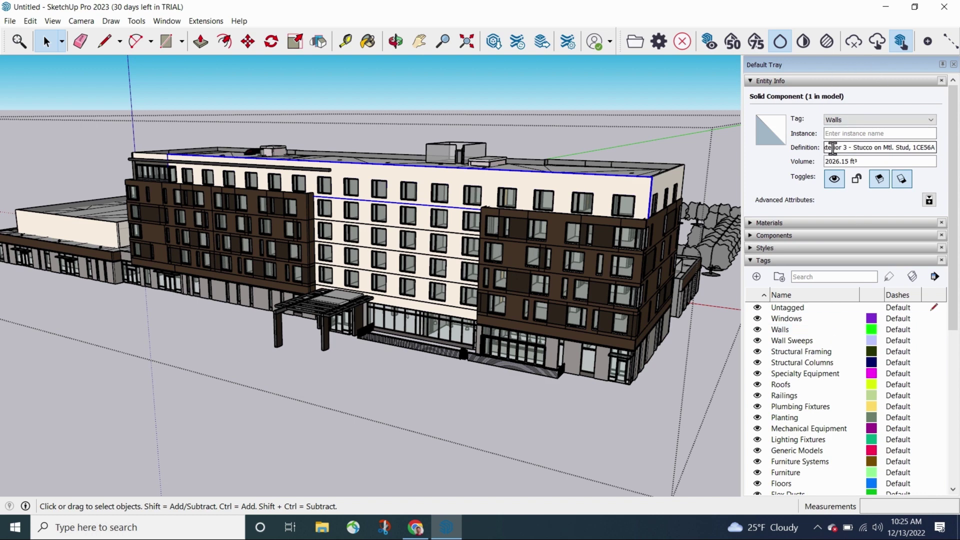
left_click_drag(832, 147, 938, 146)
left_click(858, 146)
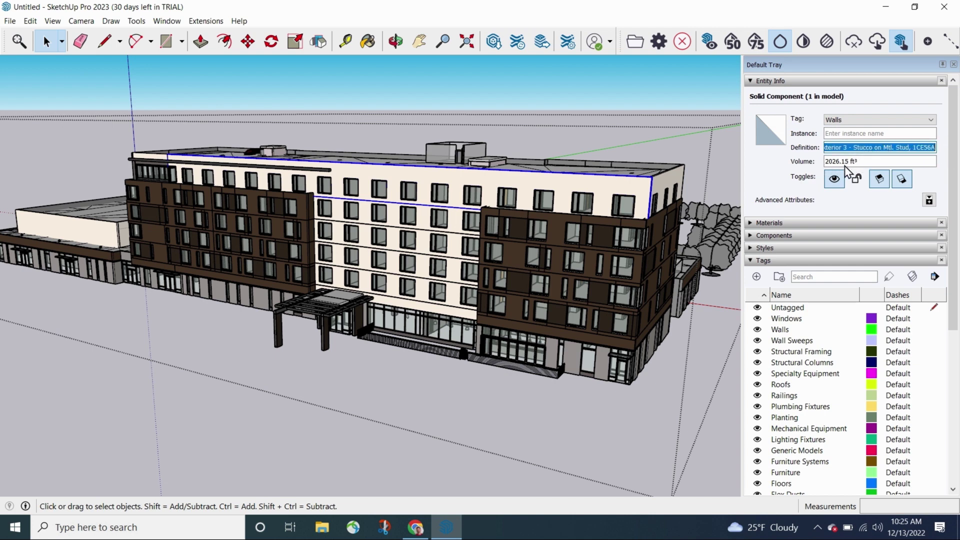
Inspect the windows: 49 instances of 'Double Small window, 96" x 96"' tagged Windows.
left_click(408, 194)
left_click_drag(848, 148, 747, 135)
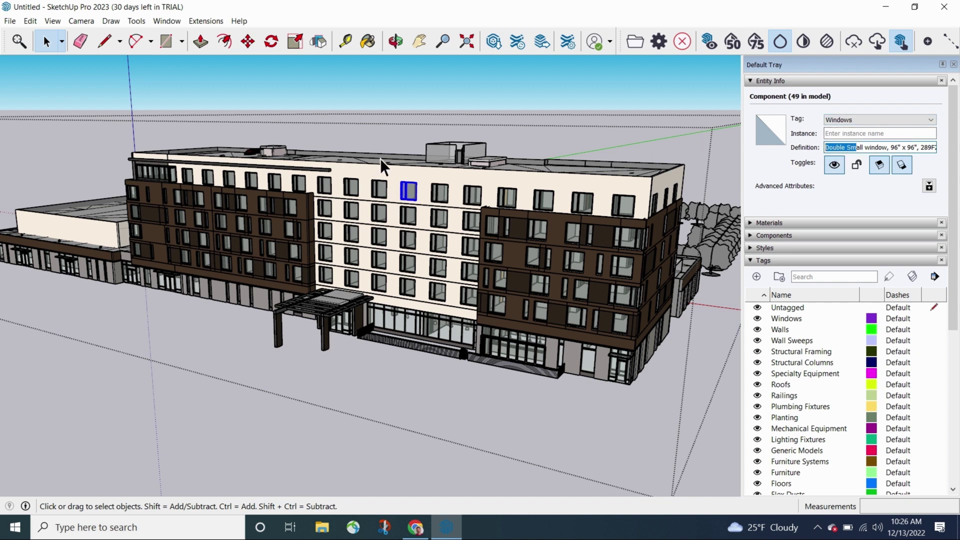
left_click(440, 193)
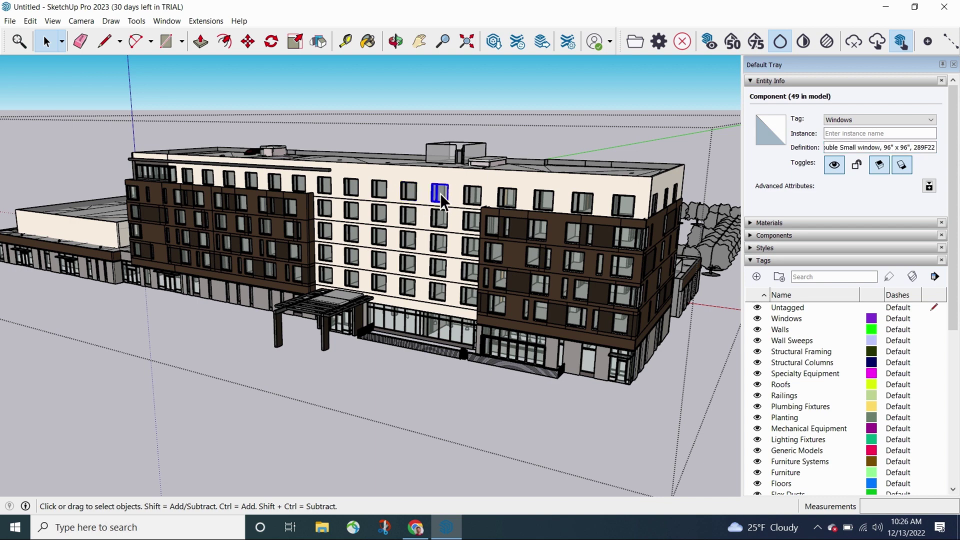
left_click(407, 189)
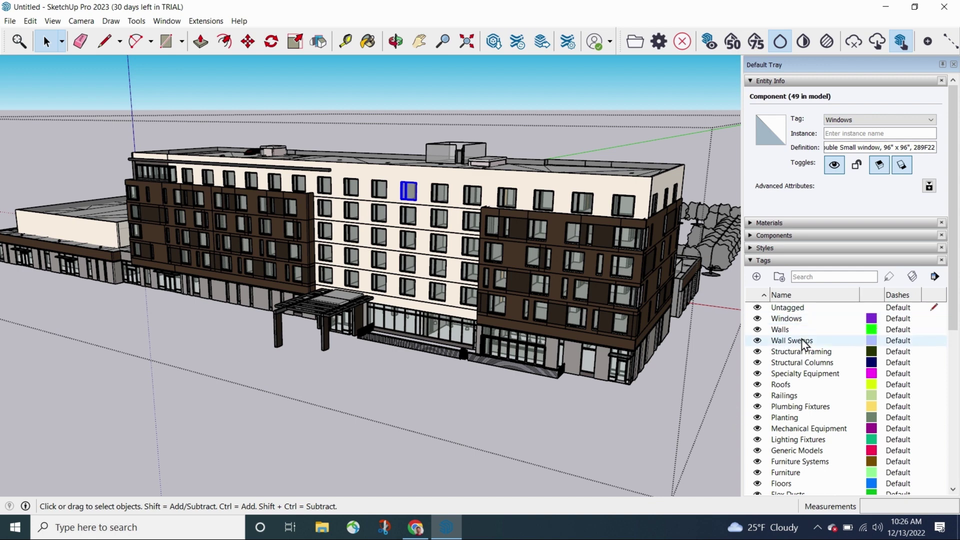
Clear the selection and hide the Walls, Windows and Doors tags in the Tags panel.
left_click(701, 338)
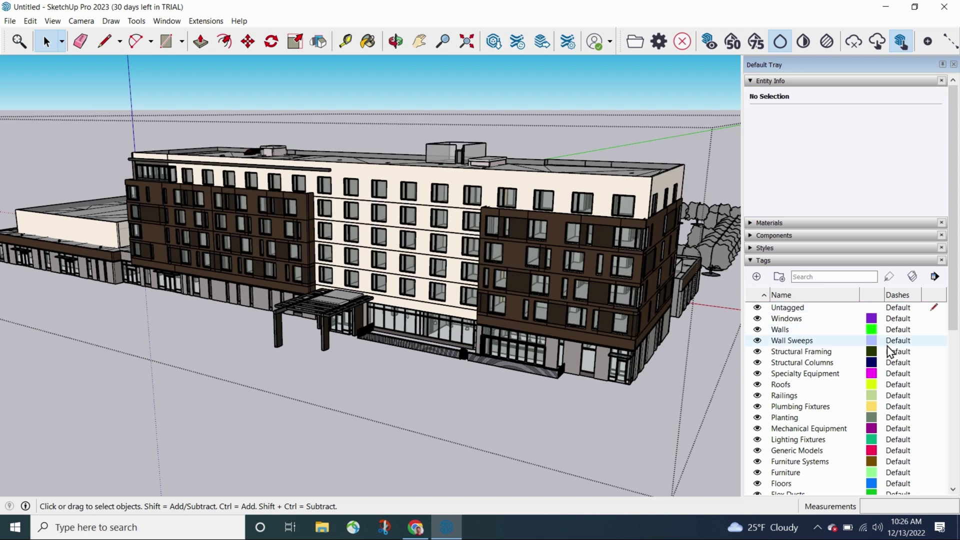
left_click(758, 330)
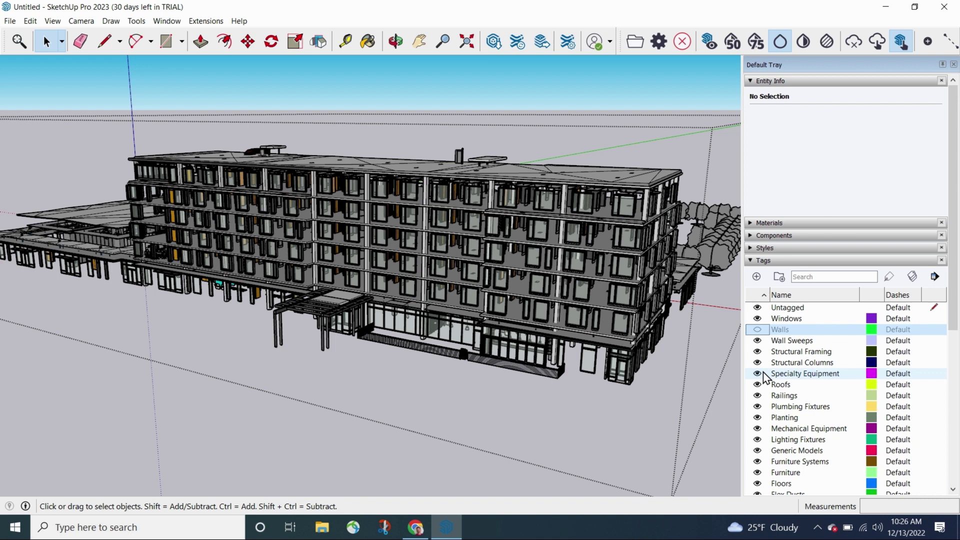
scroll(786, 363, "down", 3)
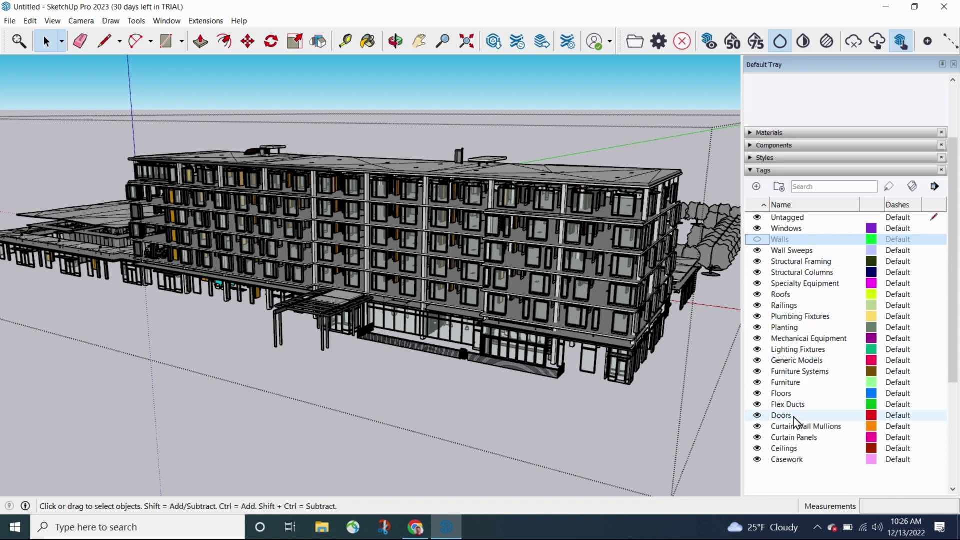
scroll(795, 420, "up", 2)
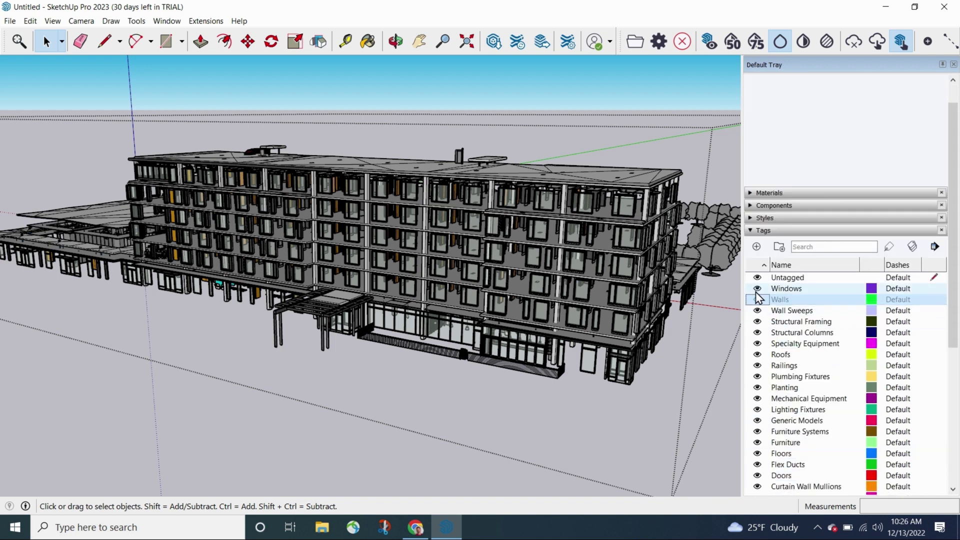
left_click(757, 288)
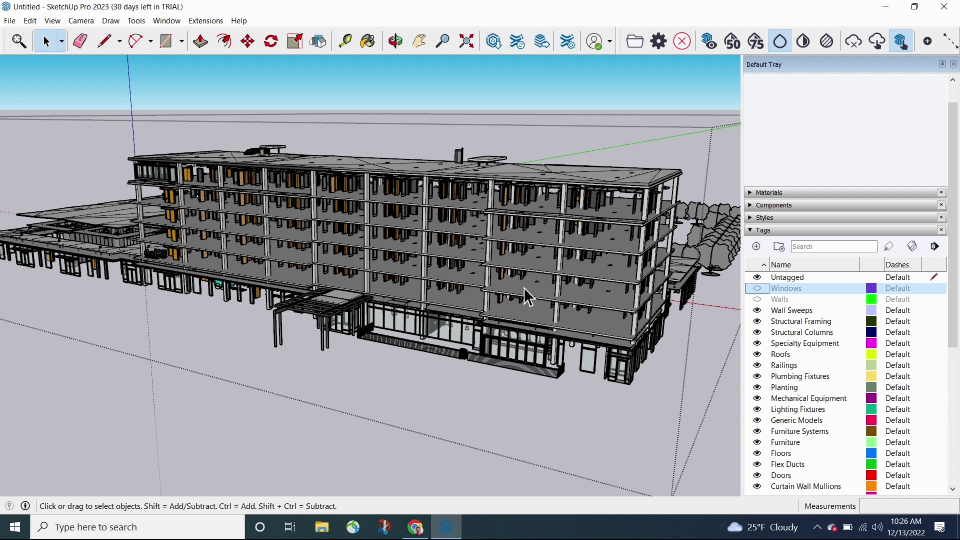
scroll(755, 308, "down", 1)
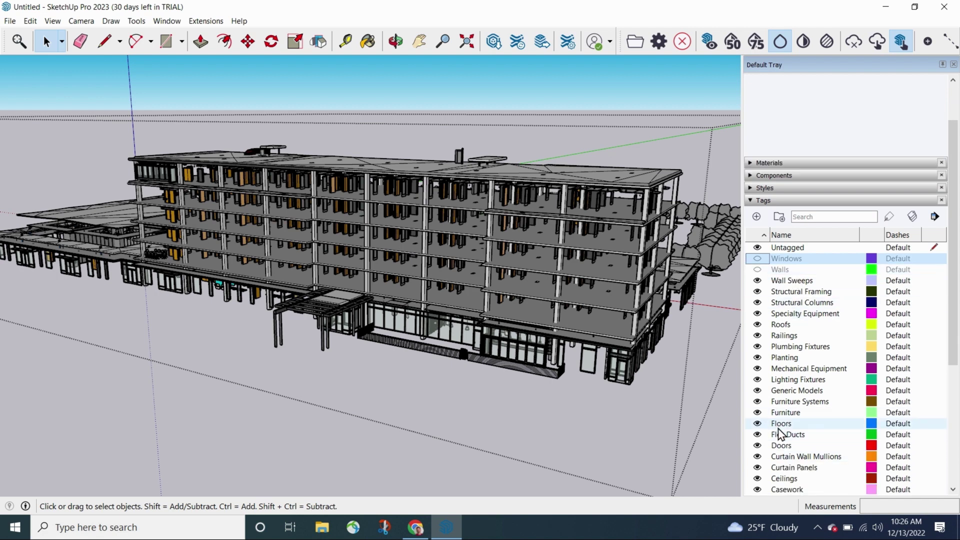
scroll(778, 433, "down", 2)
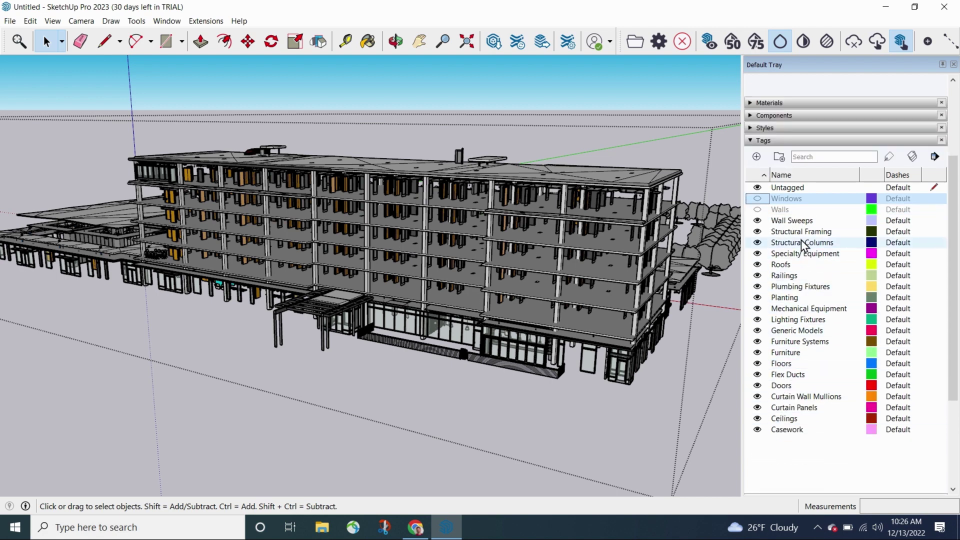
left_click(764, 387)
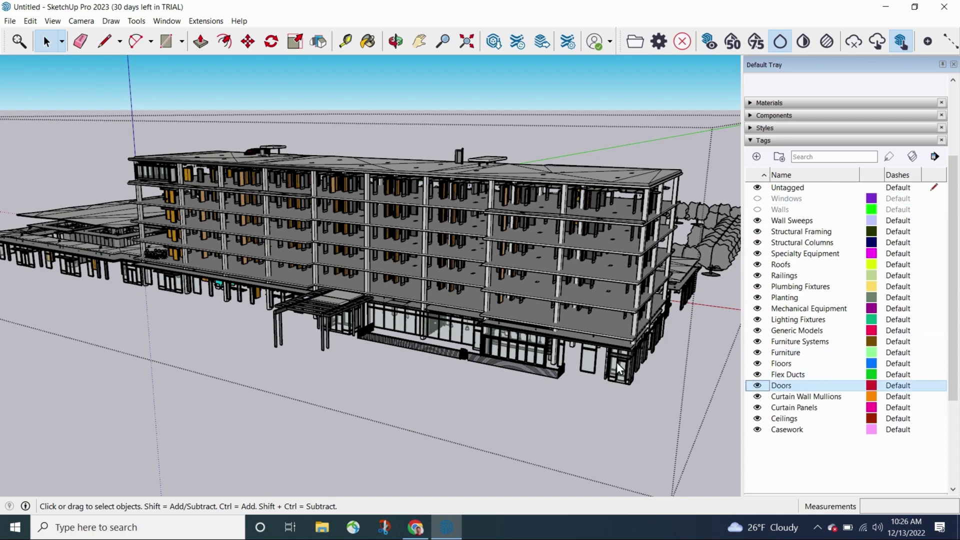
Orbit lower toward the facade to view the exposed floor slabs and columns.
key("o")
left_click_drag(447, 349, 458, 376)
key("space")
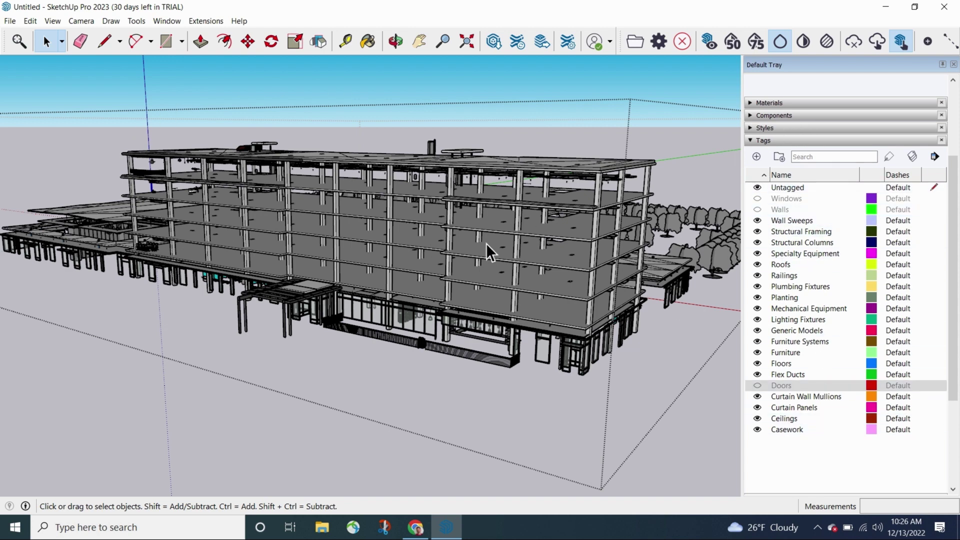
left_click(517, 218)
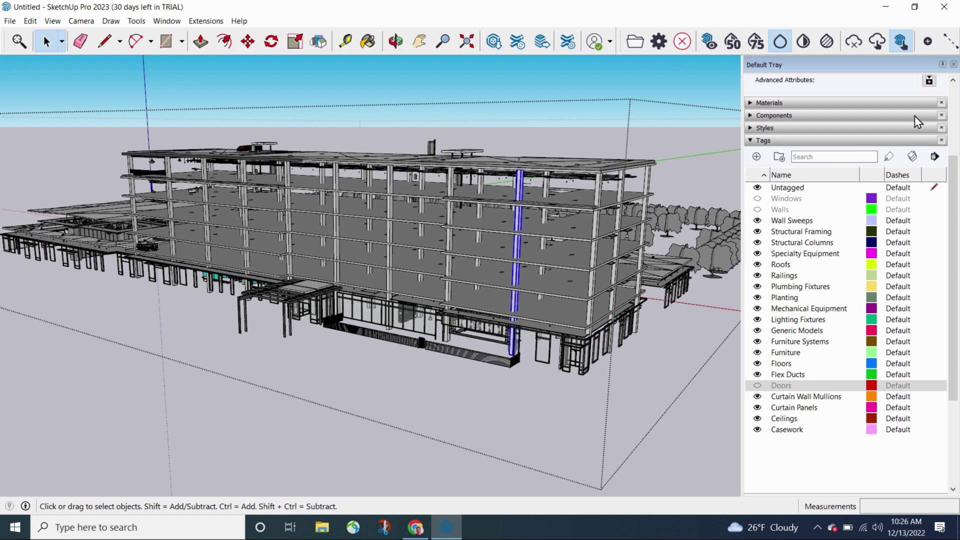
scroll(857, 110, "up", 3)
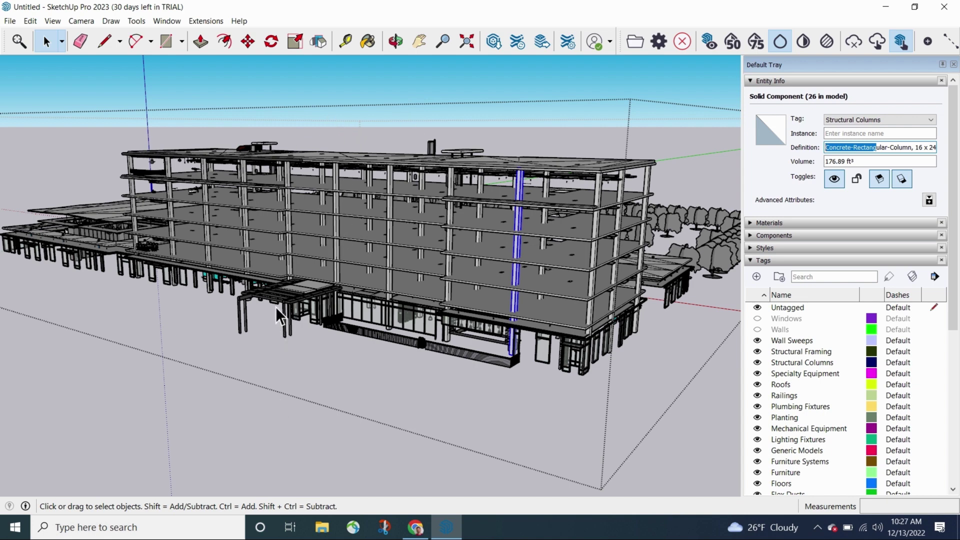
mouse_move(100, 278)
middle_mouse_down()
mouse_move(275, 288)
mouse_move(230, 258)
mouse_move(152, 270)
mouse_move(30, 310)
mouse_move(86, 278)
mouse_move(78, 274)
mouse_move(122, 279)
mouse_move(133, 312)
mouse_move(103, 316)
mouse_move(112, 303)
mouse_move(98, 289)
mouse_move(107, 292)
middle_mouse_up()
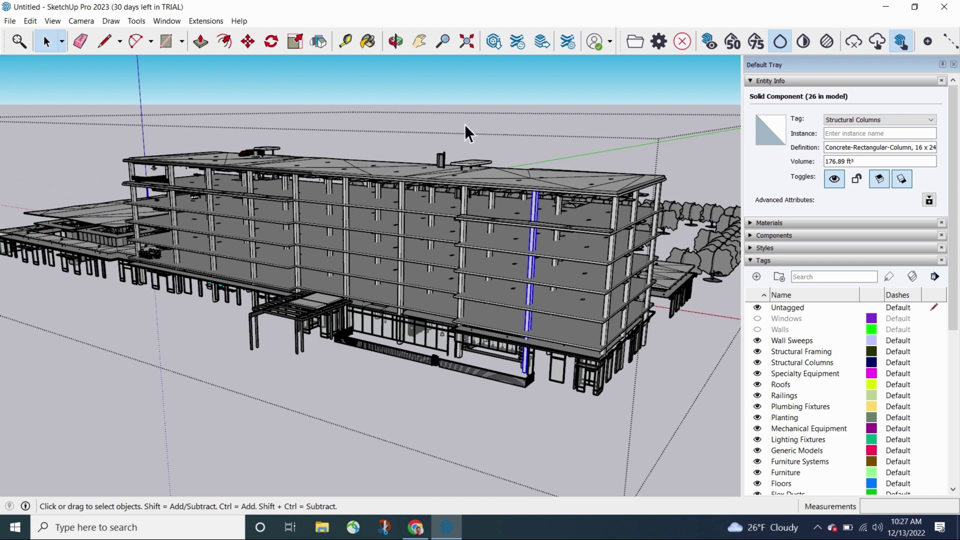
left_click(249, 449)
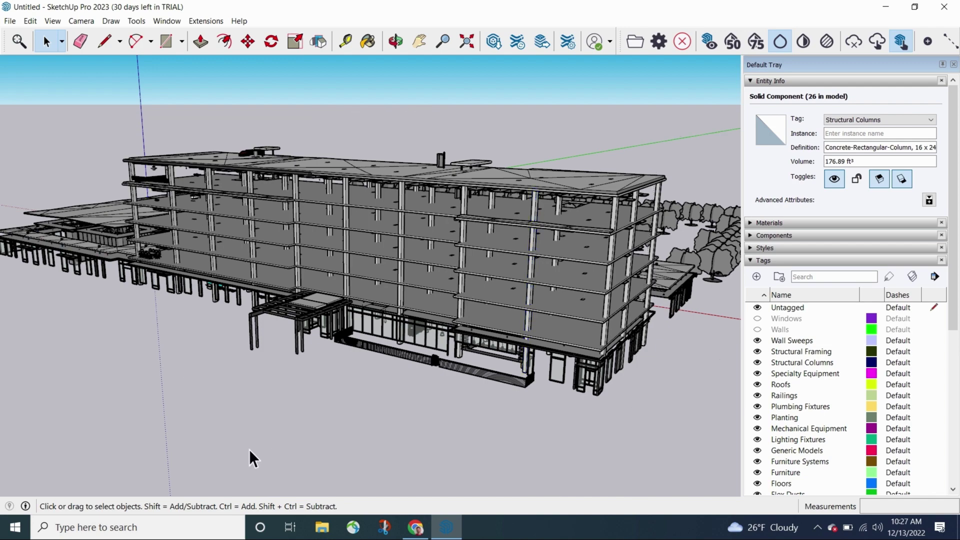